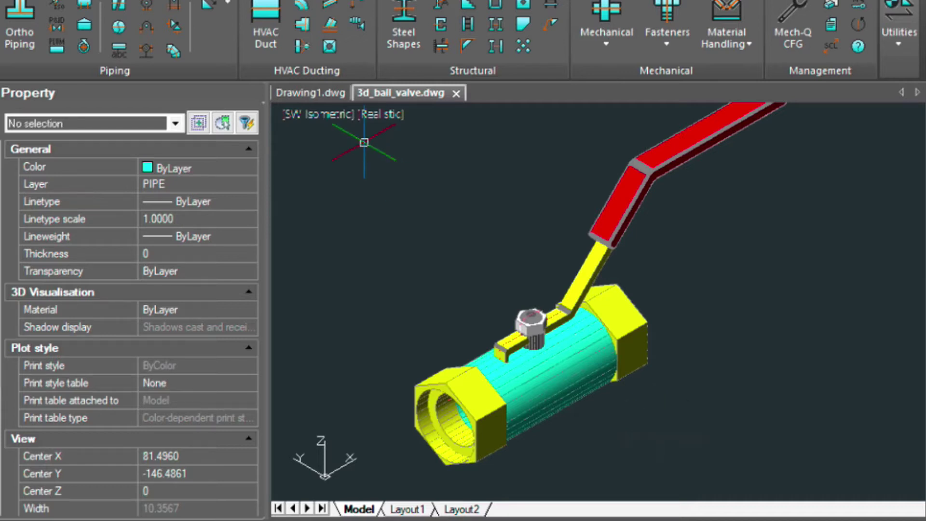
Step: Align the valve's UCS with UCS Z-axis Object Align: origin at the open end's centre, Z along the body
click(230, 3)
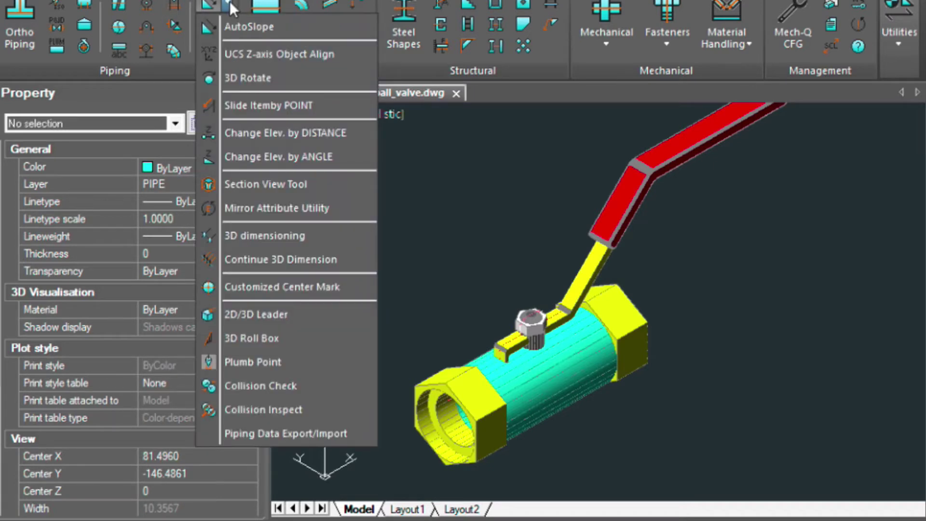
click(242, 53)
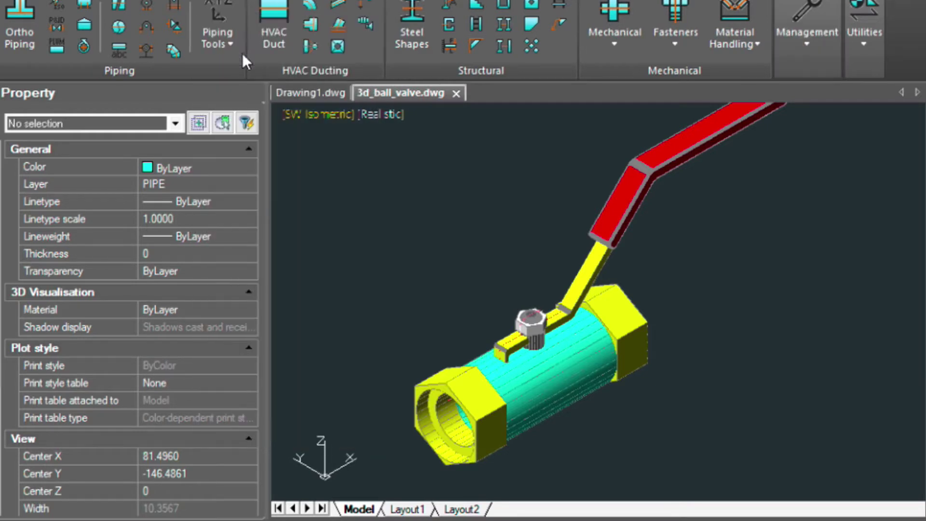
click(445, 426)
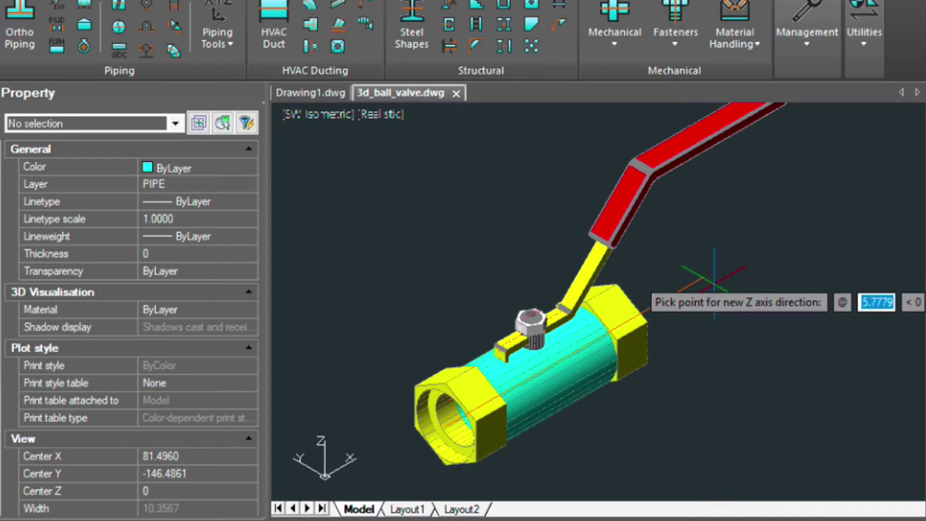
click(714, 281)
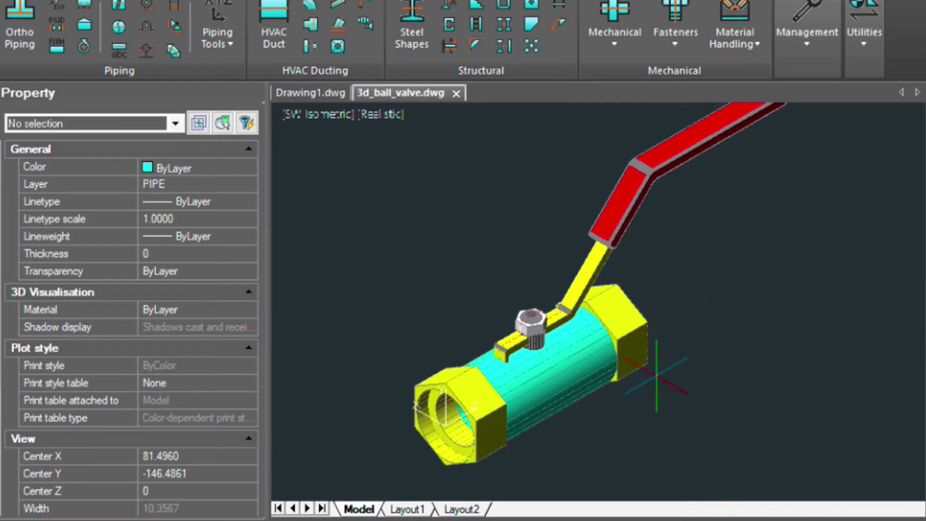
scroll(441, 424, up, 2)
scroll(442, 424, up, 2)
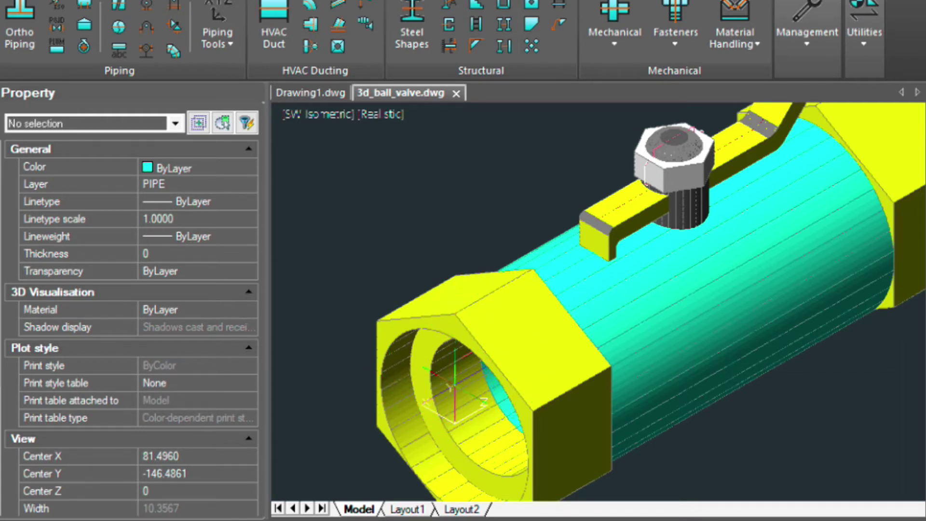
scroll(454, 386, down, 2)
scroll(455, 386, down, 2)
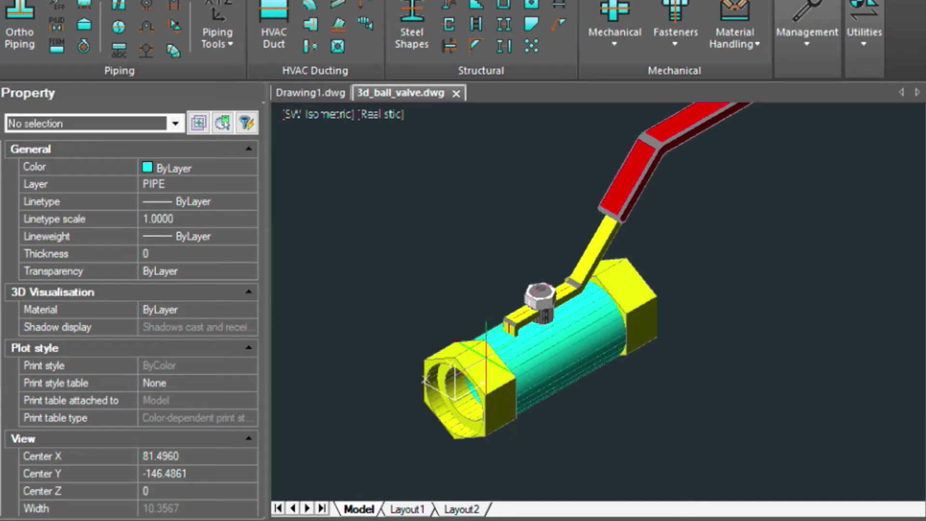
Step: Show Drawing1 in NE Isometric with the origin left of centre, and launch Ortho Piping
click(325, 92)
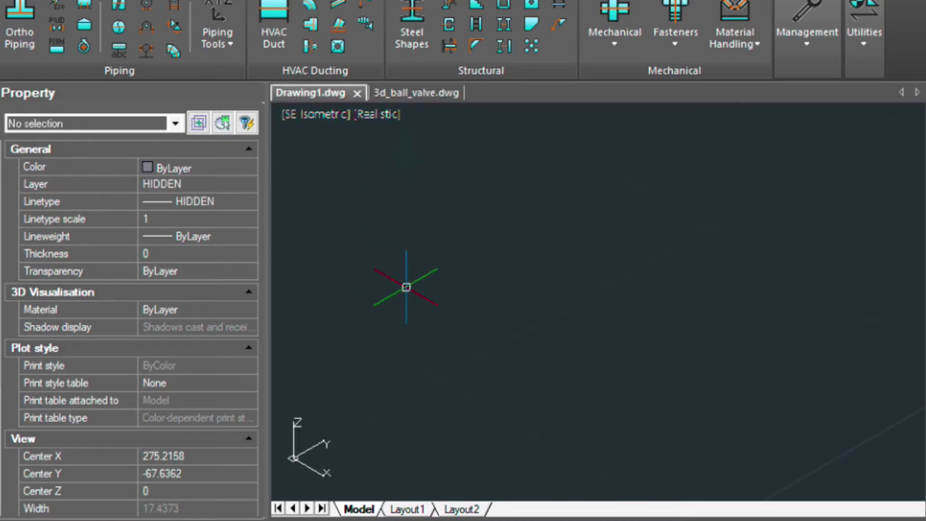
click(322, 114)
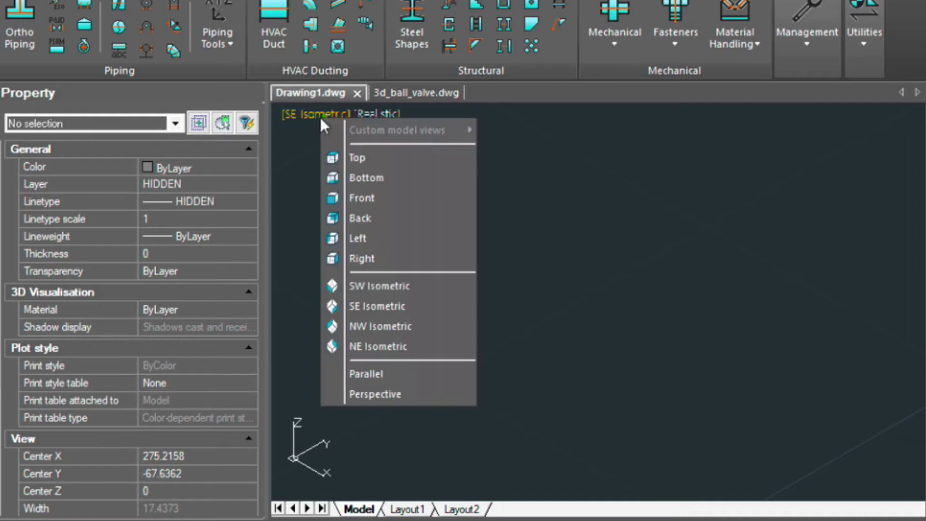
click(381, 345)
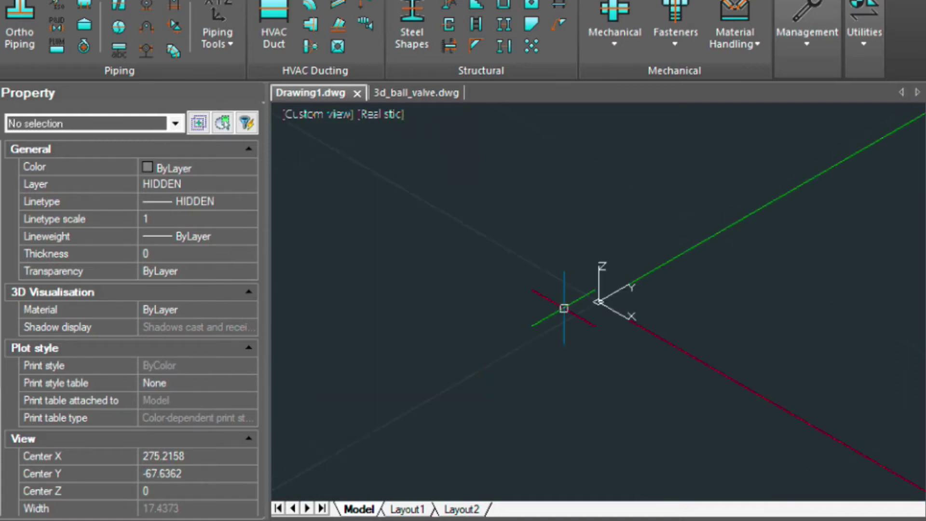
middle_drag(584, 304, 464, 317)
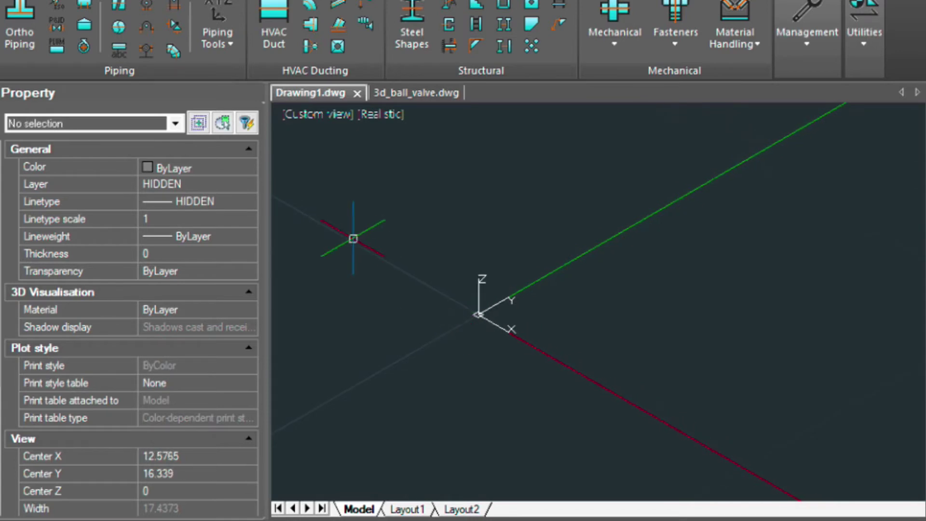
click(18, 23)
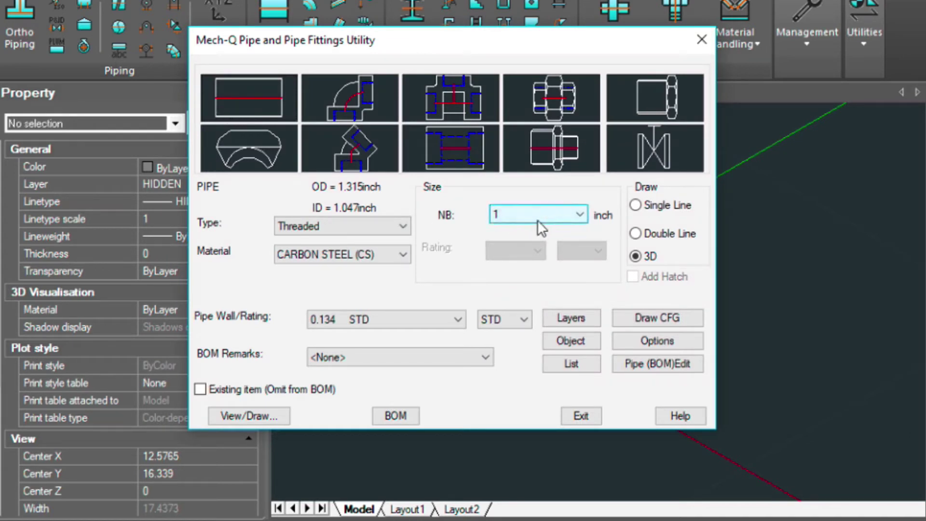
Step: Draw a straight 1-inch threaded carbon-steel 3D pipe along the X axis and exit the utility
click(247, 99)
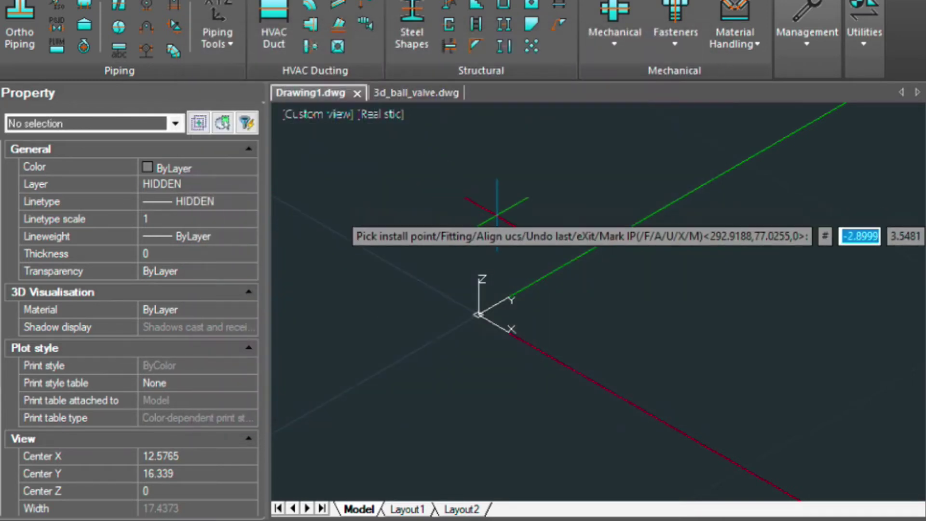
click(471, 209)
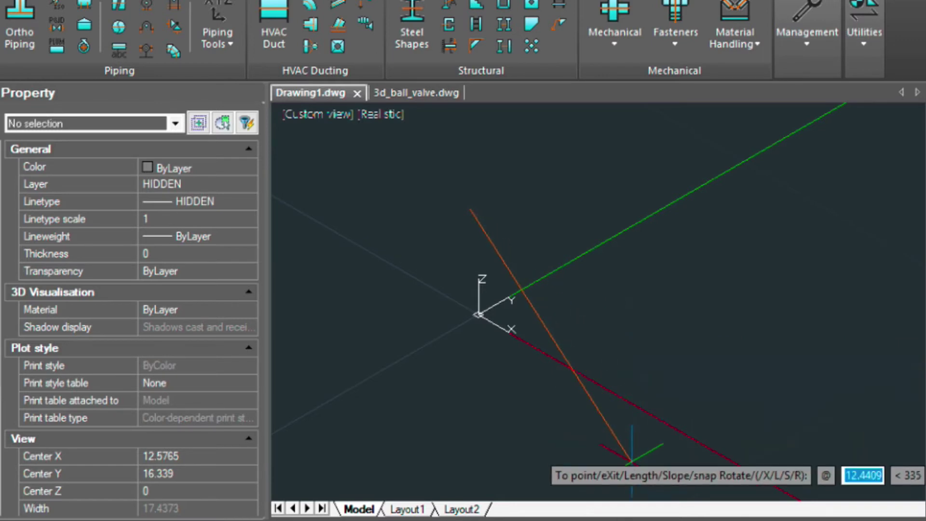
key(F10)
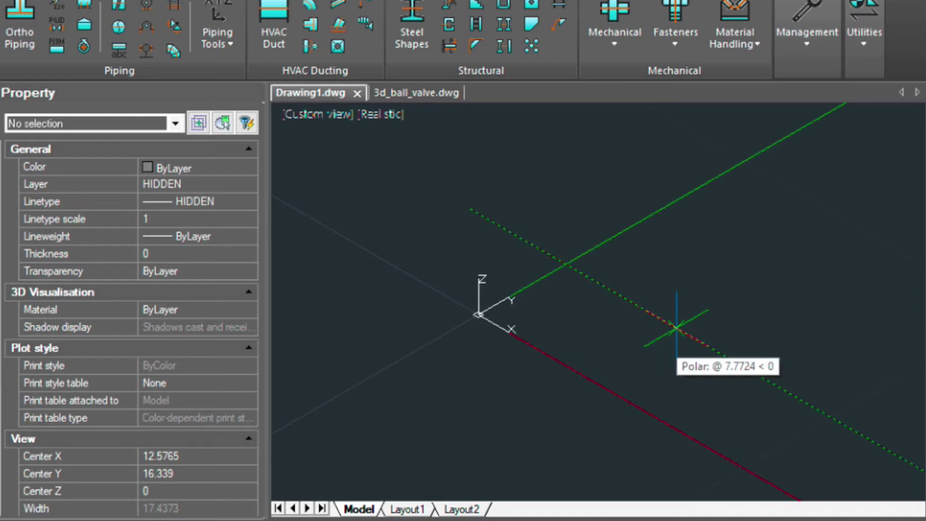
click(676, 328)
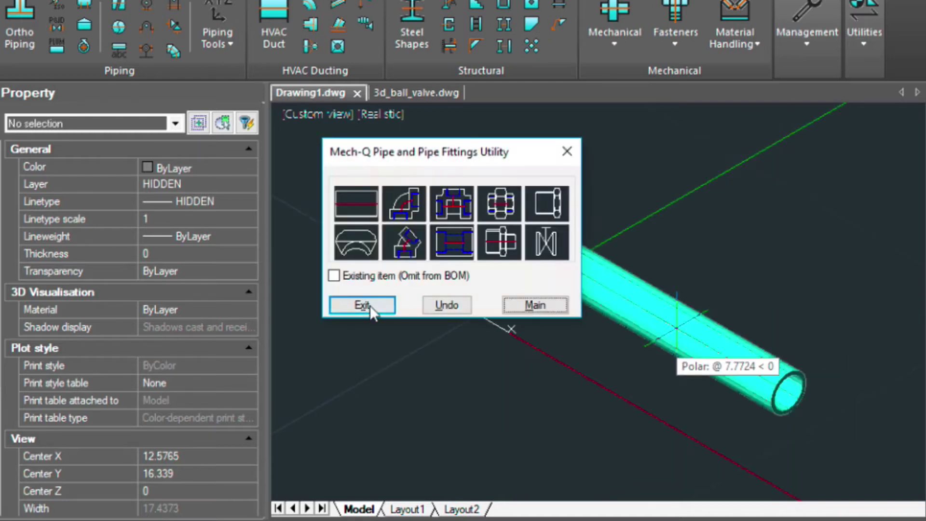
click(370, 308)
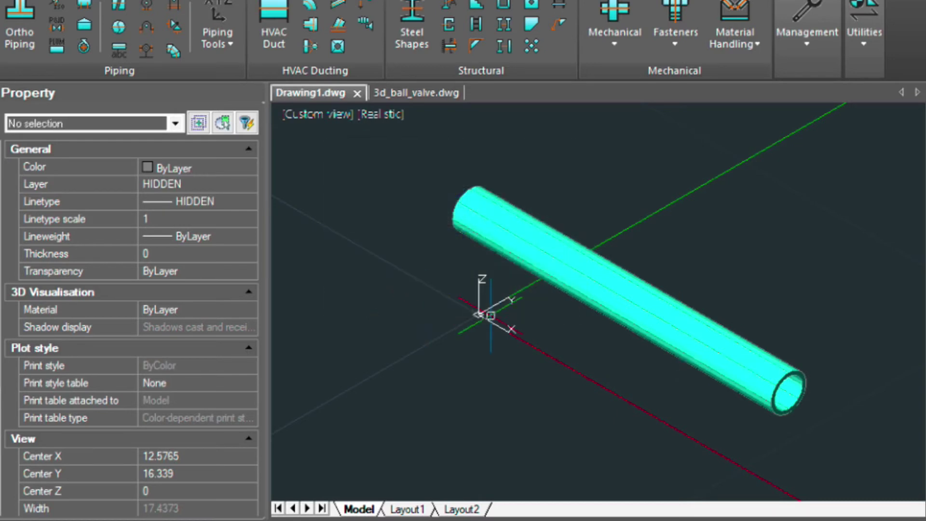
scroll(503, 327, up, 2)
middle_drag(504, 326, 455, 290)
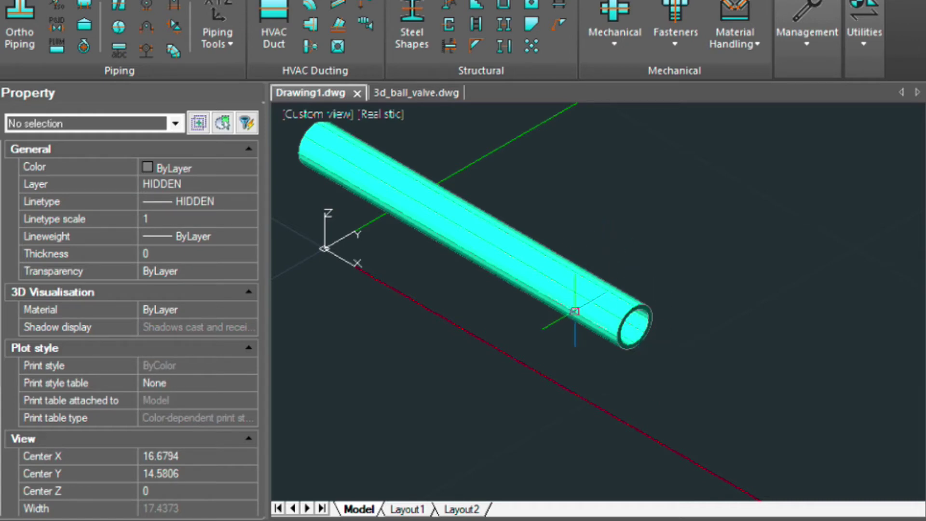
Step: Align Drawing1's UCS with origin at the pipe's open-end centre and Z pointing outward along it
click(223, 48)
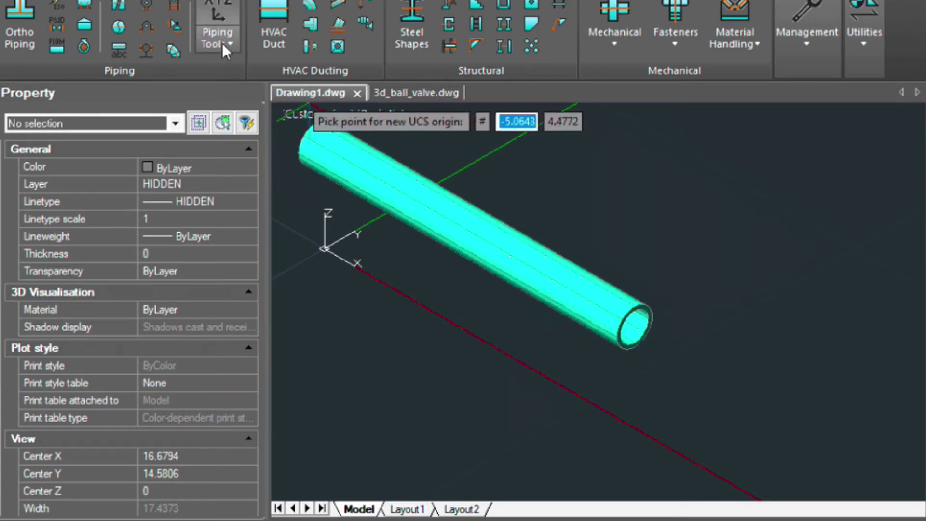
click(635, 327)
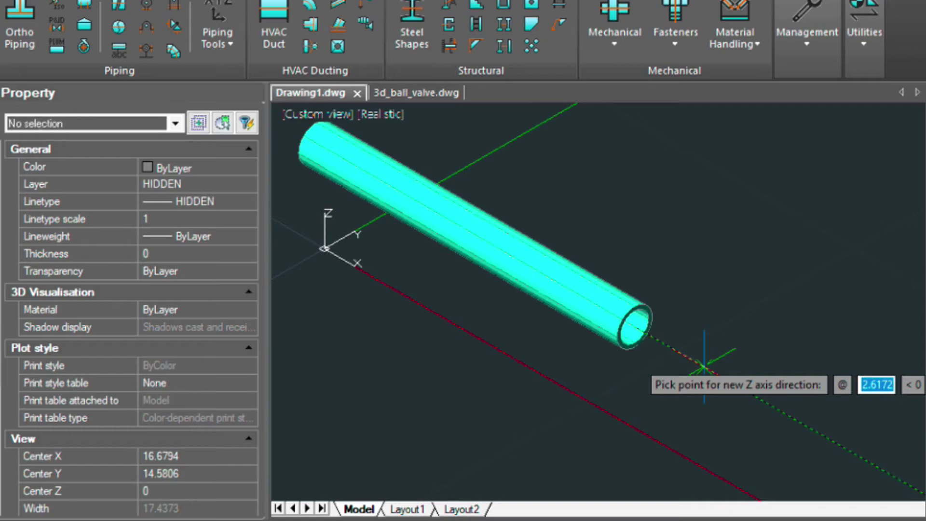
click(704, 366)
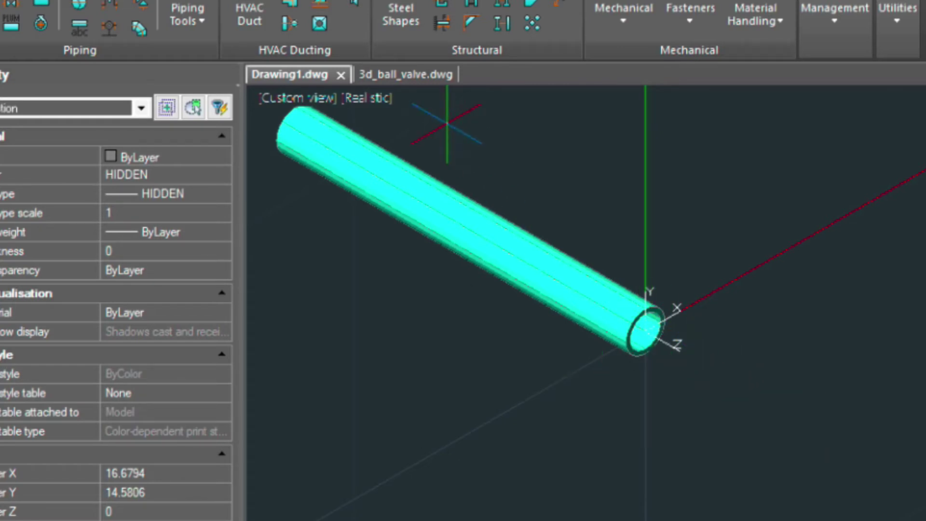
Step: In 3d_ball_valve.dwg, set Piping Data Export/Import to Copy/Move to Clipboard and begin selecting objects
click(409, 72)
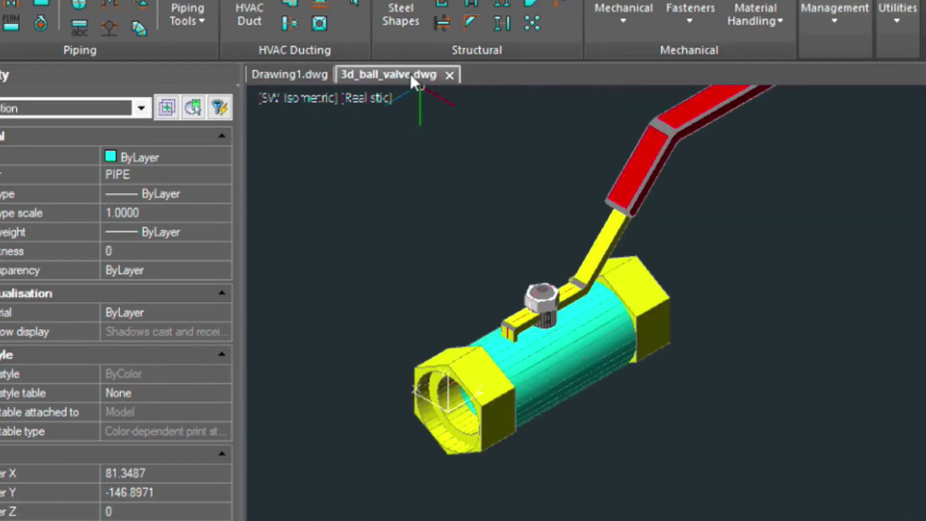
click(203, 19)
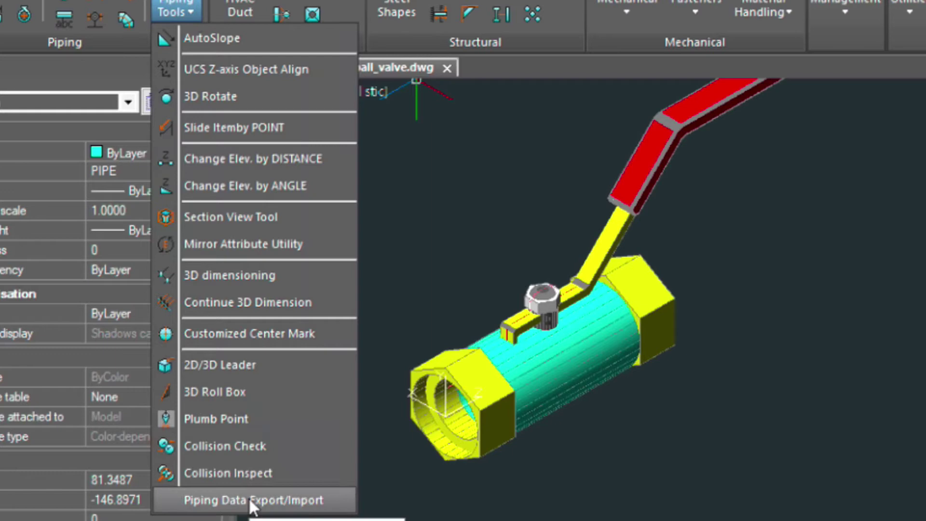
click(253, 502)
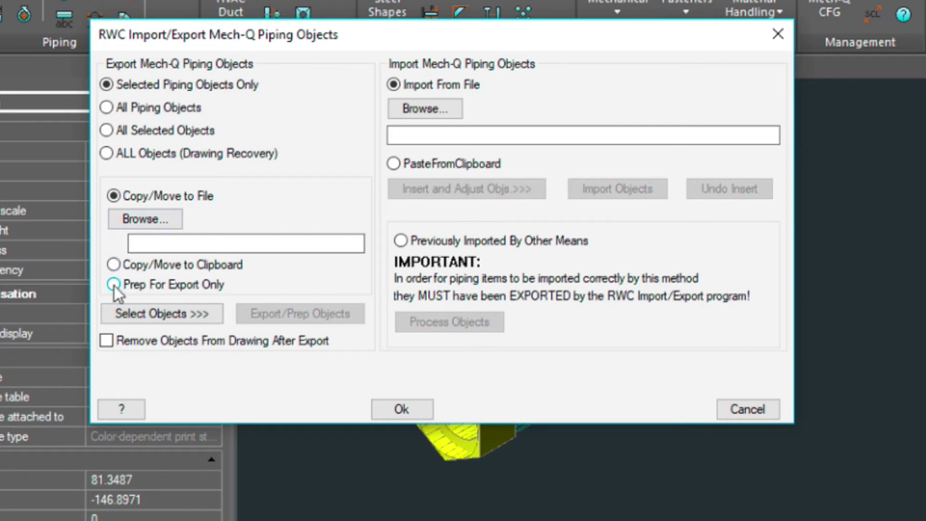
click(113, 265)
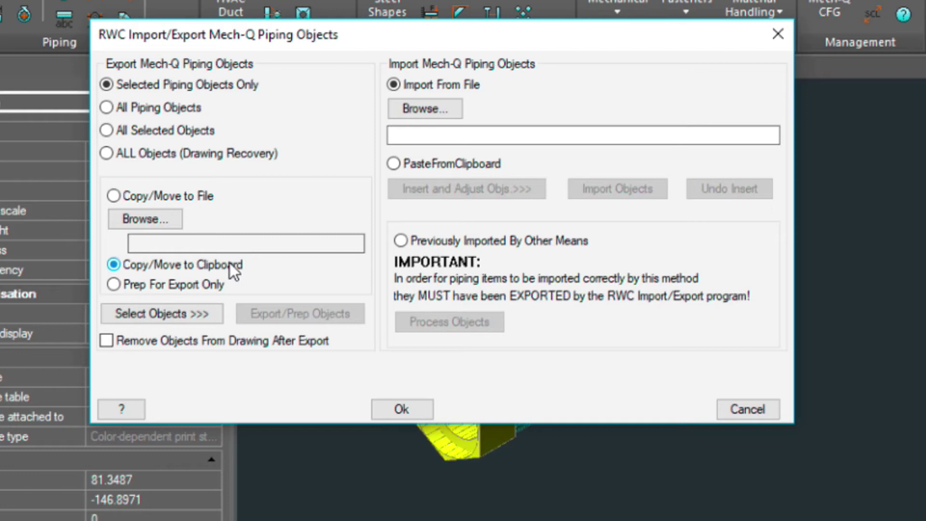
click(166, 309)
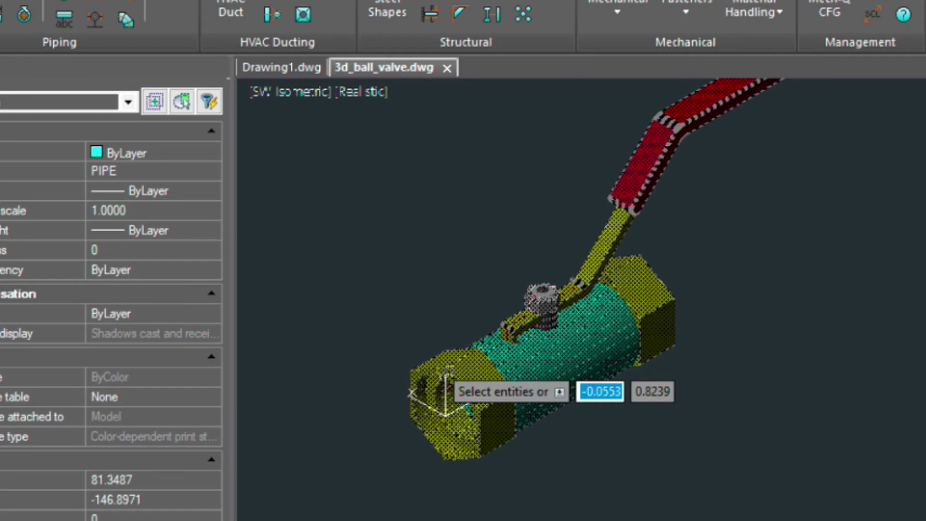
Step: Export the selected ball valve to the clipboard with its base at the valve end's centre
click(447, 392)
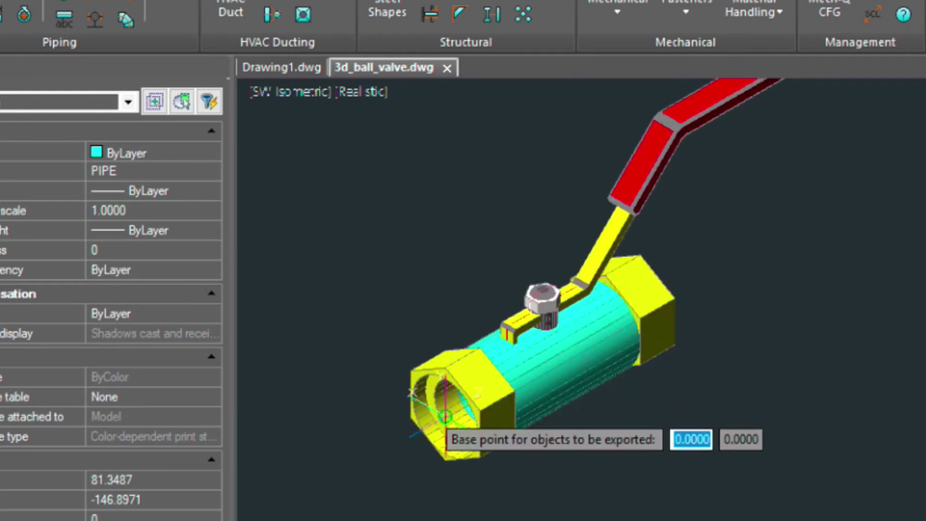
click(445, 416)
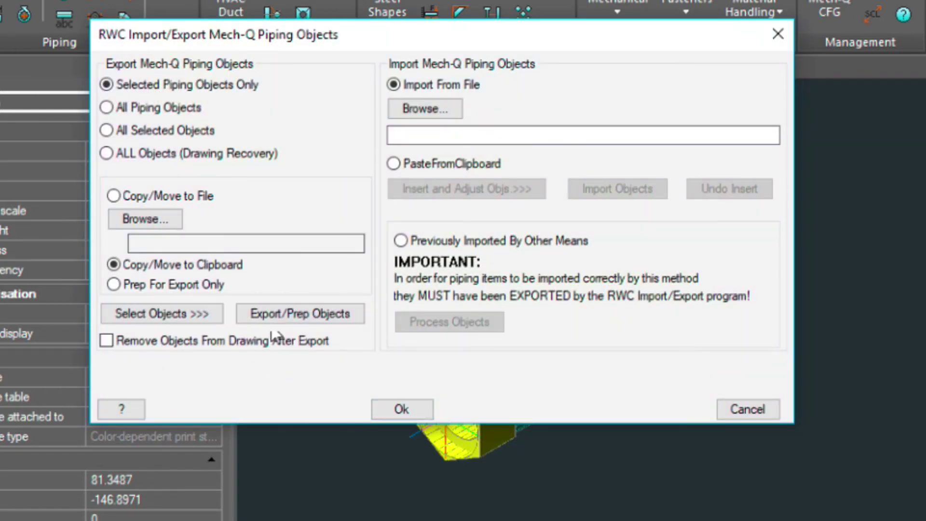
click(315, 314)
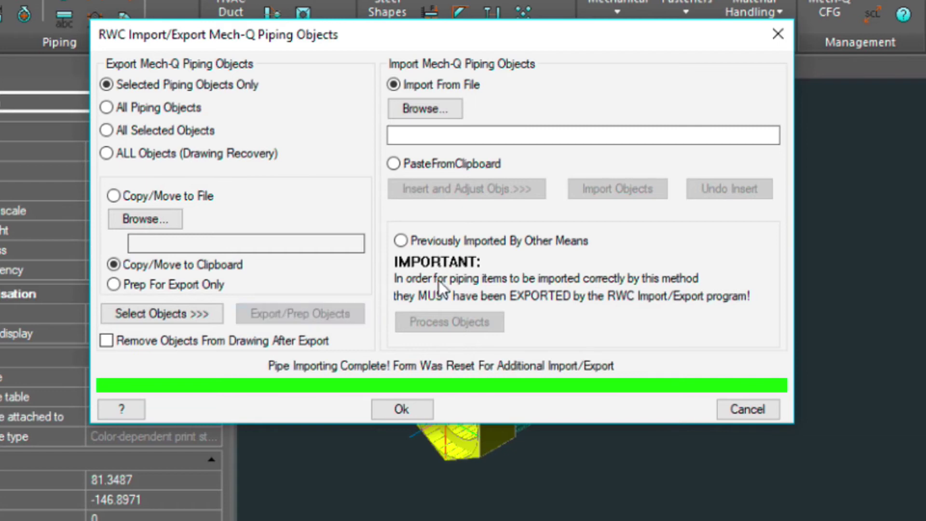
click(403, 409)
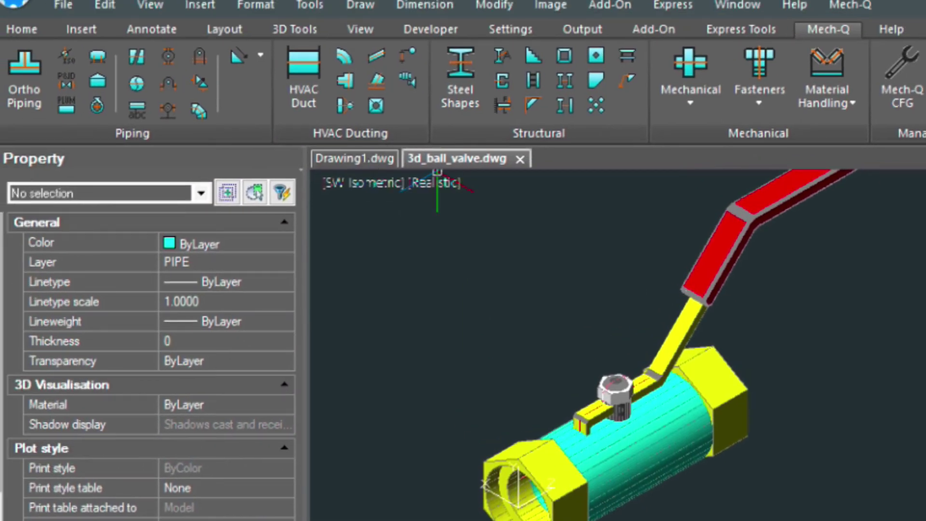
Step: In Drawing1, set the RWC Import/Export dialog to PasteFromClipboard and start inserting objects
click(369, 160)
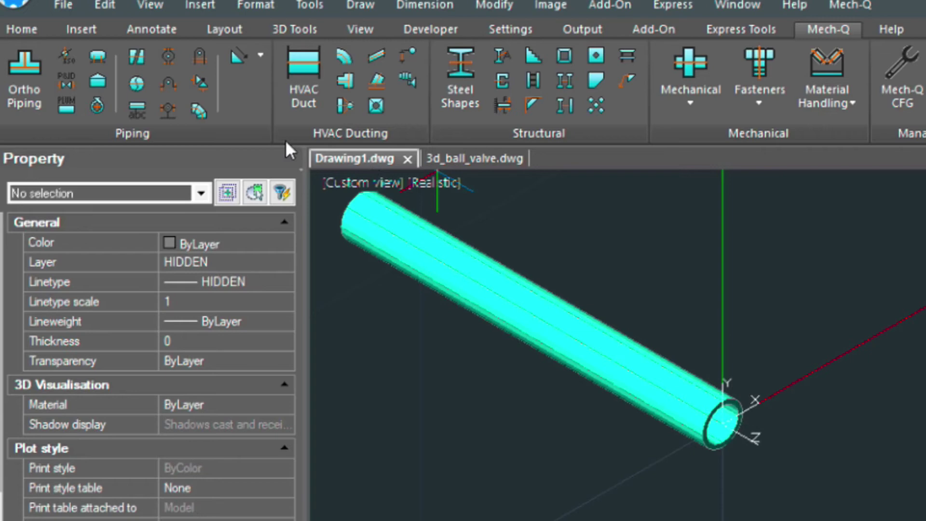
click(236, 53)
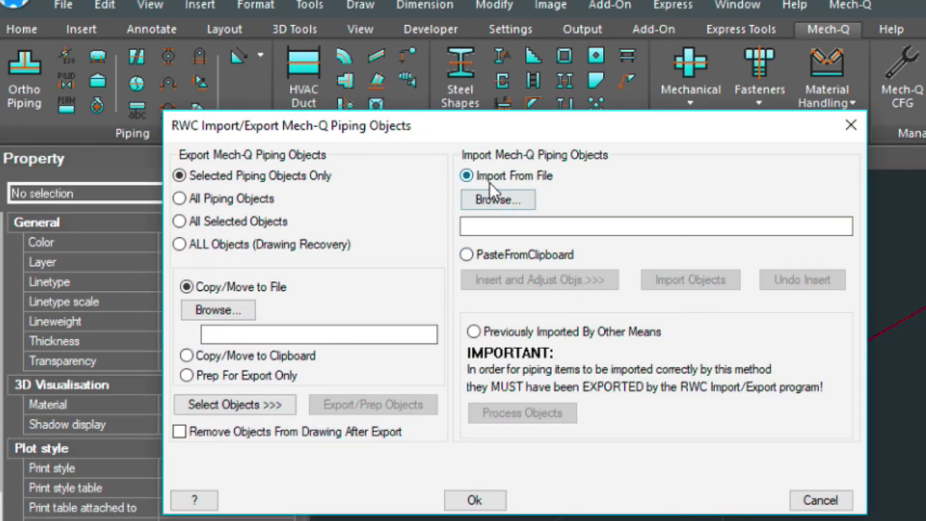
click(557, 176)
click(466, 255)
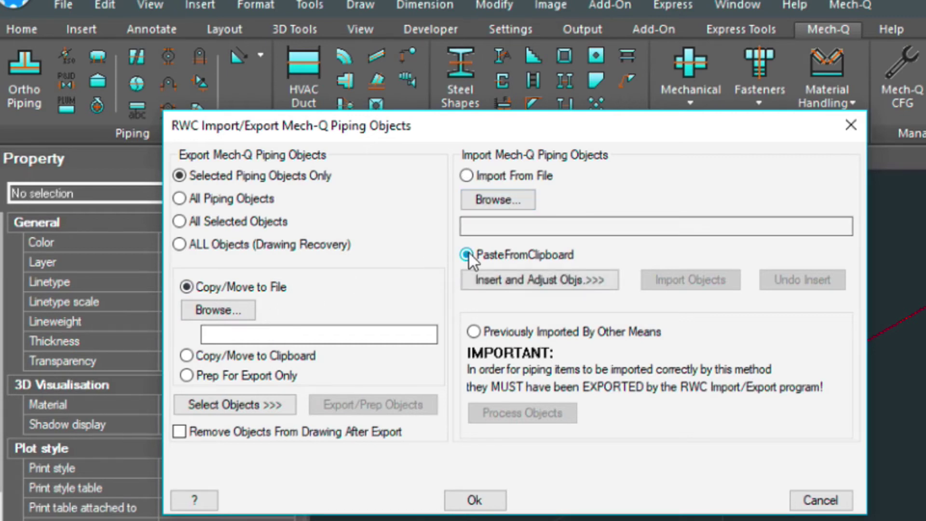
Step: Place the copied valve at the pipe end's centre, import its piping data, and dismiss the extra dialog
click(521, 278)
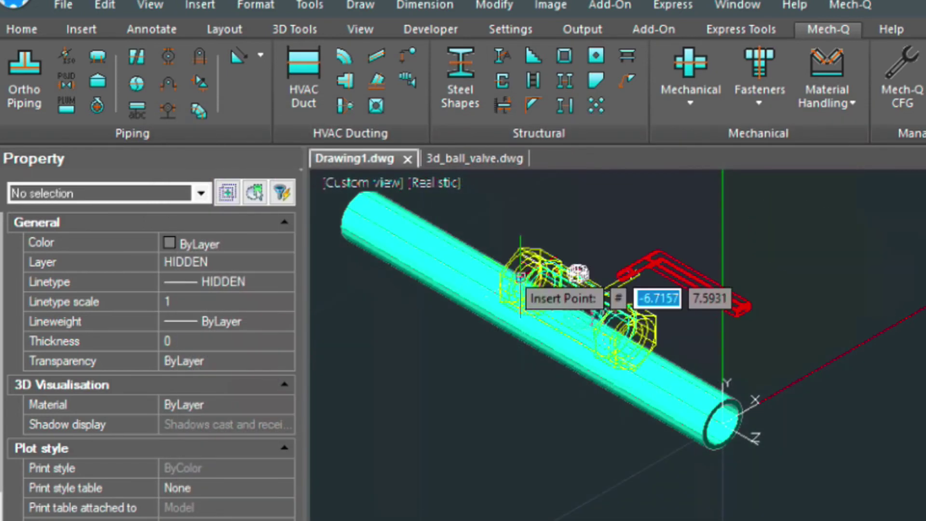
scroll(702, 365, up, 4)
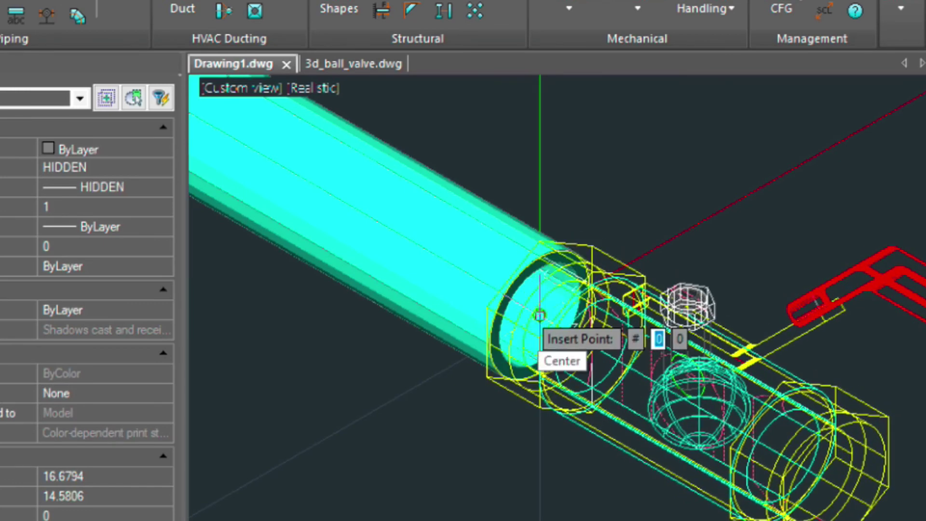
click(540, 316)
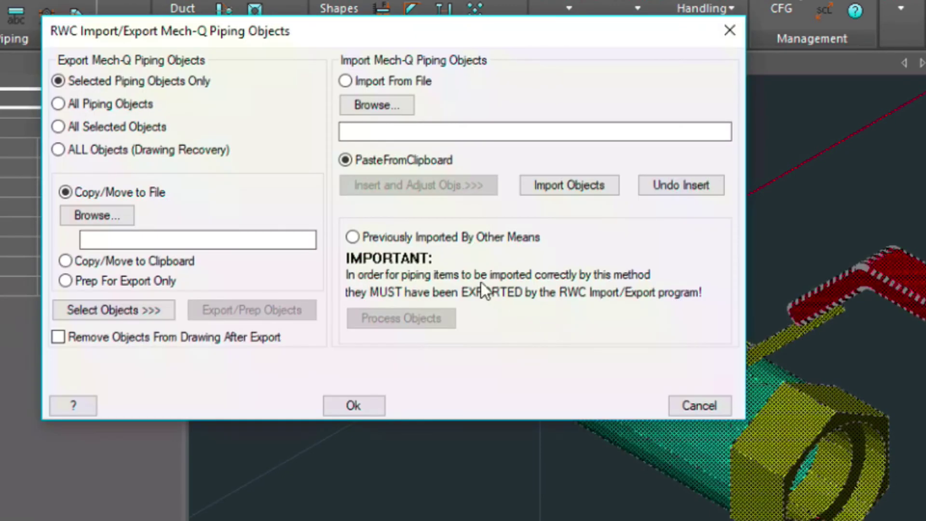
click(557, 187)
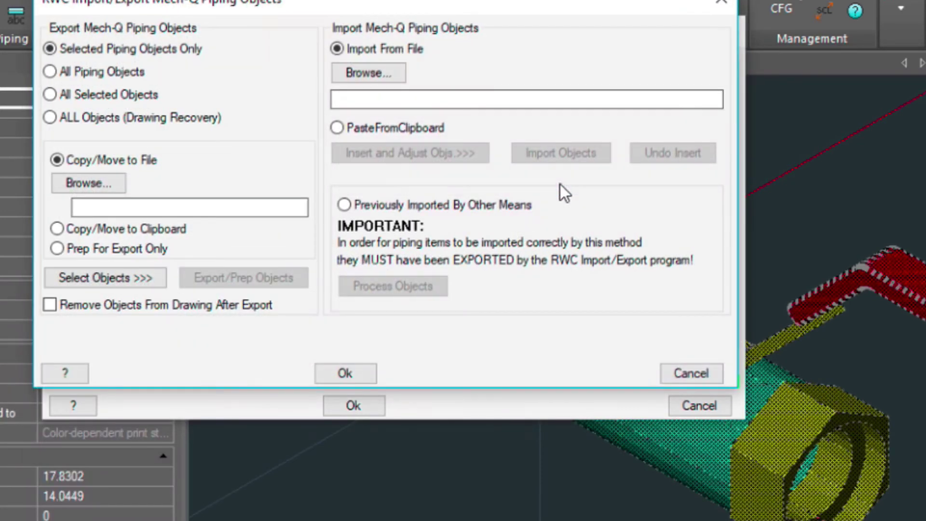
click(358, 372)
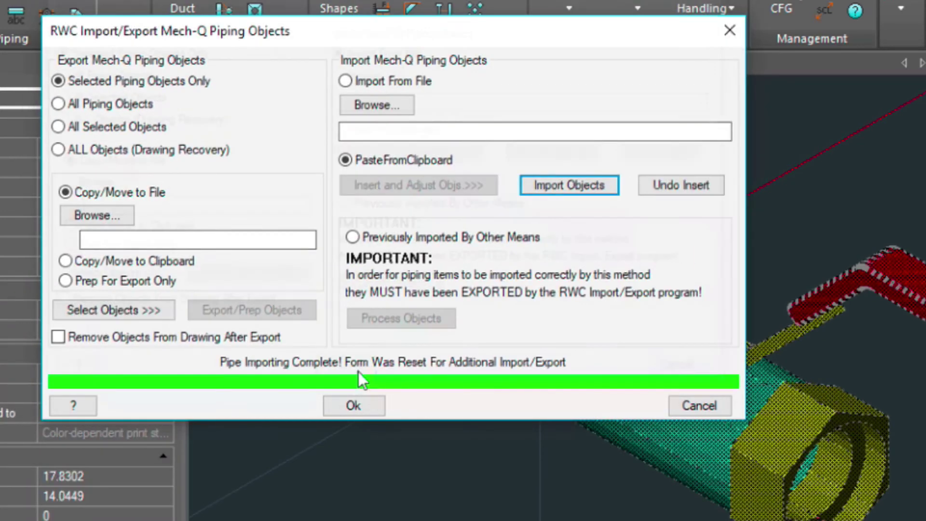
Step: Close the RWC Import/Export window and zoom out to see the whole pipe with its valve
click(353, 406)
scroll(622, 386, down, 4)
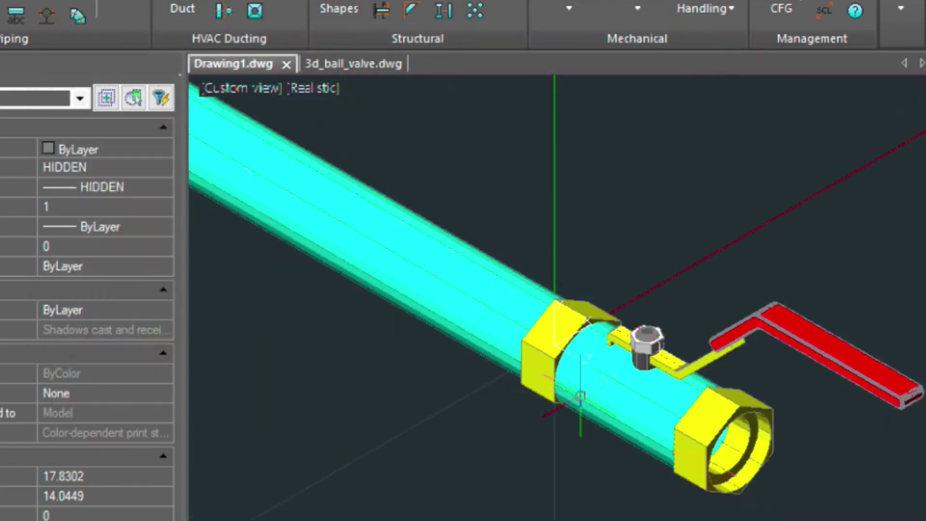
scroll(571, 407, down, 1)
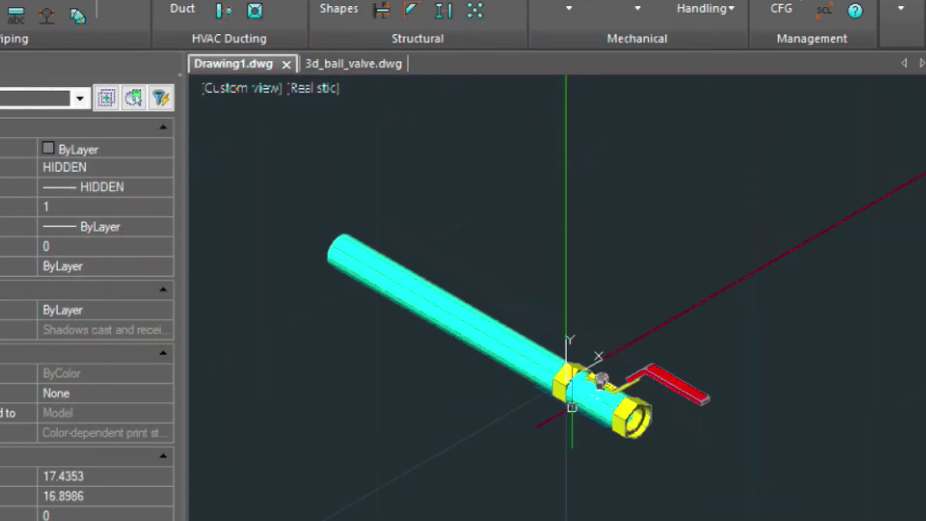